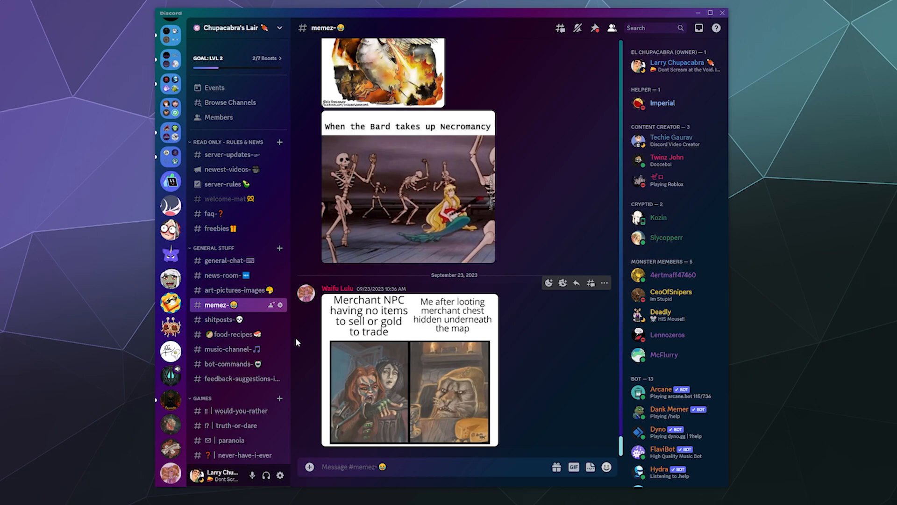
- Open the AutoMod configuration in the Safety Setup of the Chupacabra's Lair server settings
{"action": "left_click", "coordinate": [250, 34]}
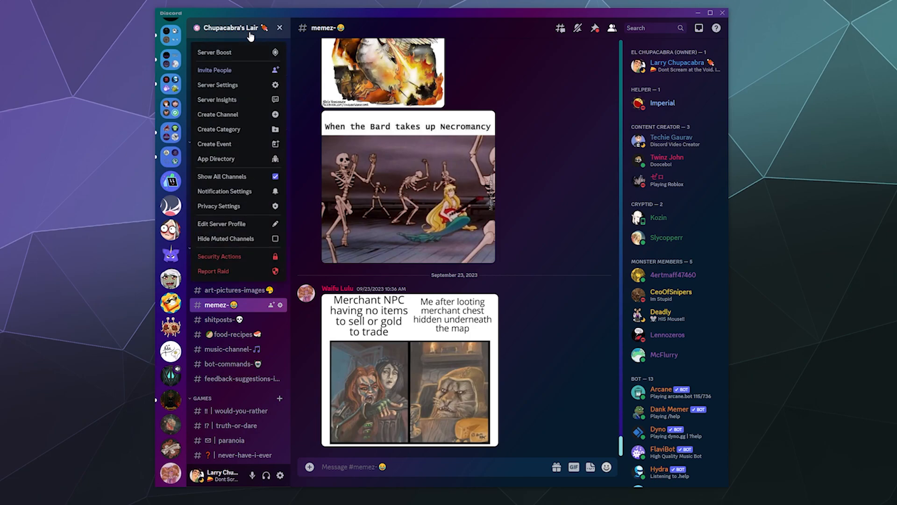
{"action": "left_click", "coordinate": [226, 85]}
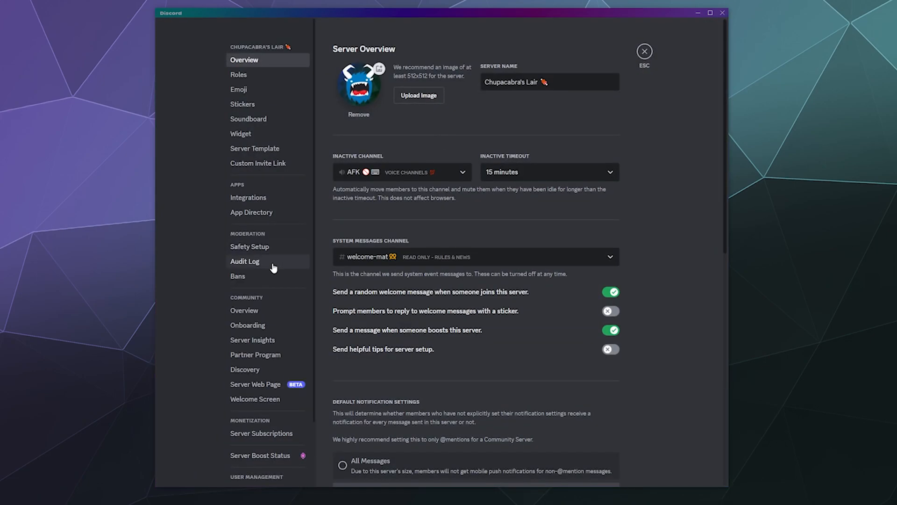
{"action": "left_click", "coordinate": [270, 248]}
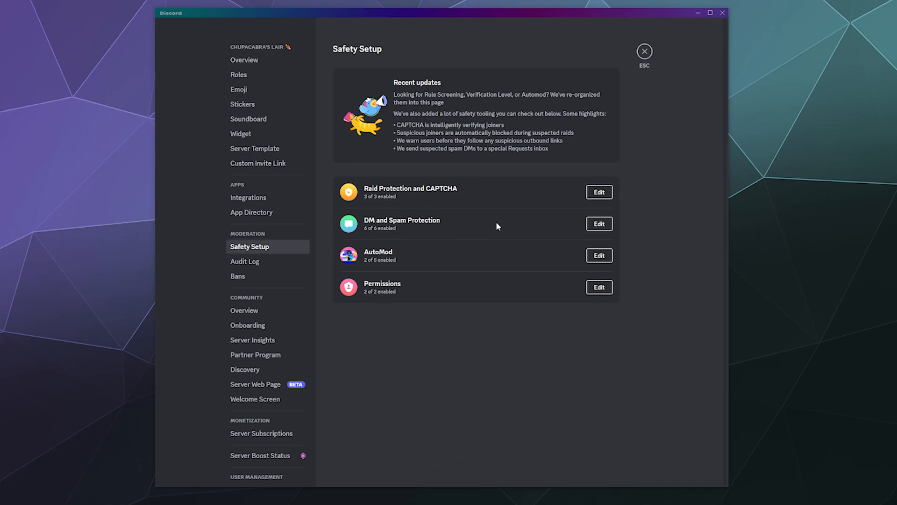
{"action": "left_click", "coordinate": [599, 256]}
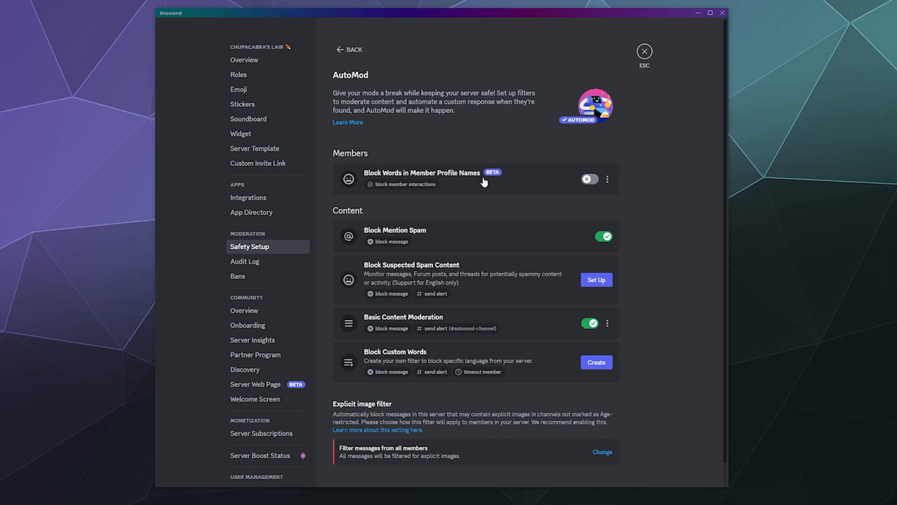
- Enable the AutoMod rule Block Words in Member Profile Names
{"action": "left_click", "coordinate": [590, 179]}
{"action": "left_click", "coordinate": [533, 192]}
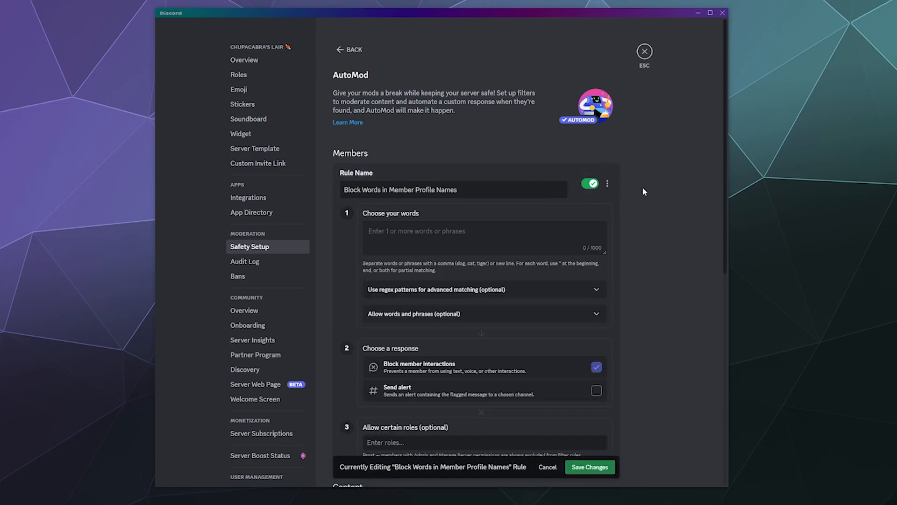
{"action": "left_click", "coordinate": [548, 182]}
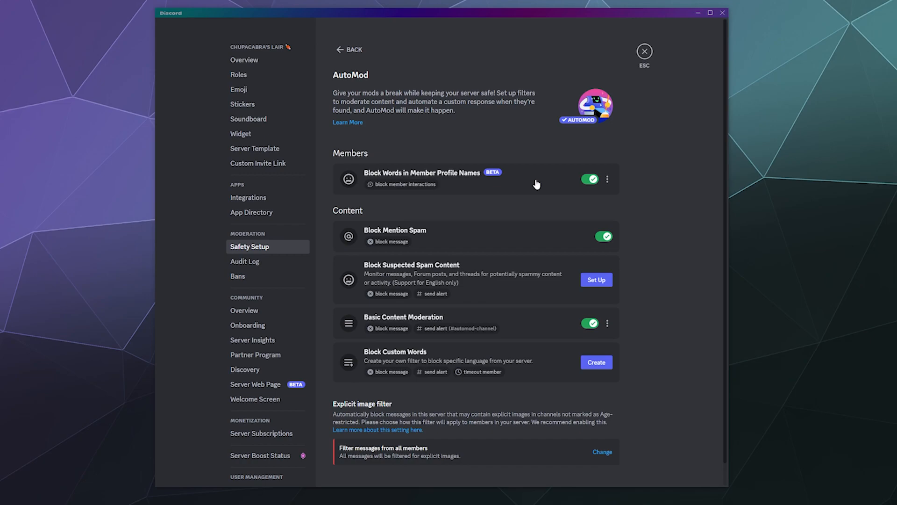
{"action": "left_click", "coordinate": [608, 179]}
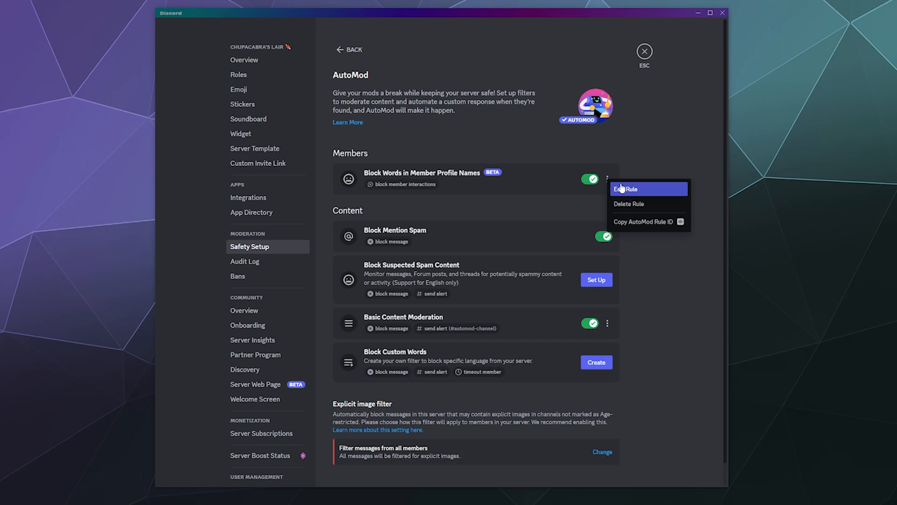
{"action": "left_click", "coordinate": [653, 150]}
{"action": "left_click", "coordinate": [608, 179]}
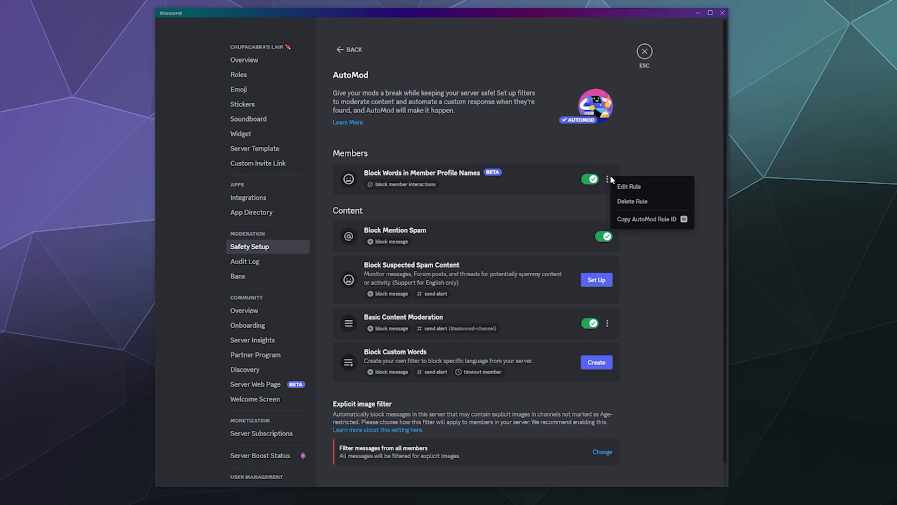
{"action": "left_click", "coordinate": [641, 158]}
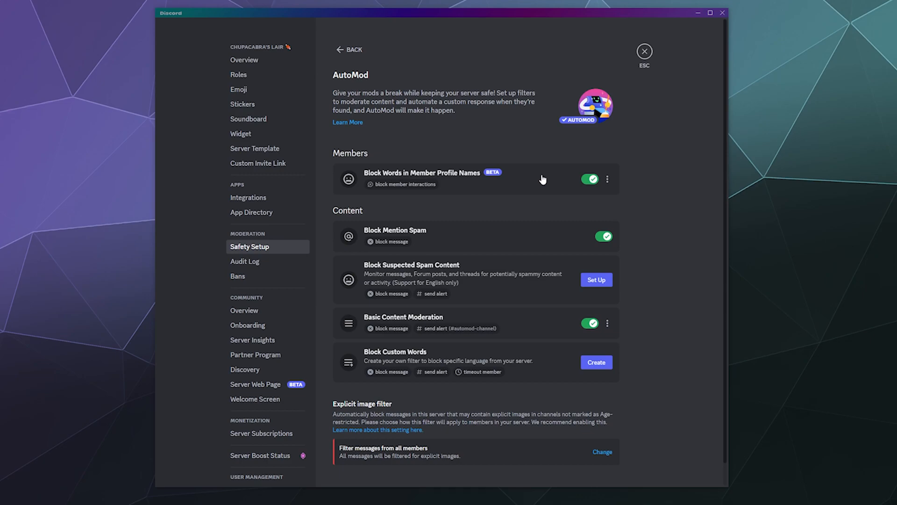
- Open the Block Words in Member Profile Names rule for editing
{"action": "left_click", "coordinate": [542, 179]}
{"action": "scroll", "coordinate": [652, 228], "scroll_direction": "down", "scroll_amount": 2}
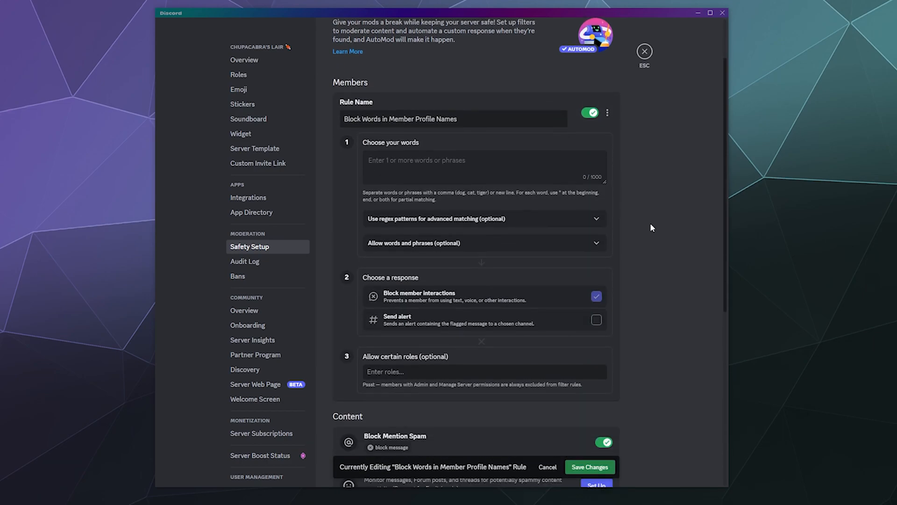
{"action": "scroll", "coordinate": [652, 228], "scroll_direction": "up", "scroll_amount": 2}
{"action": "scroll", "coordinate": [652, 228], "scroll_direction": "down", "scroll_amount": 1}
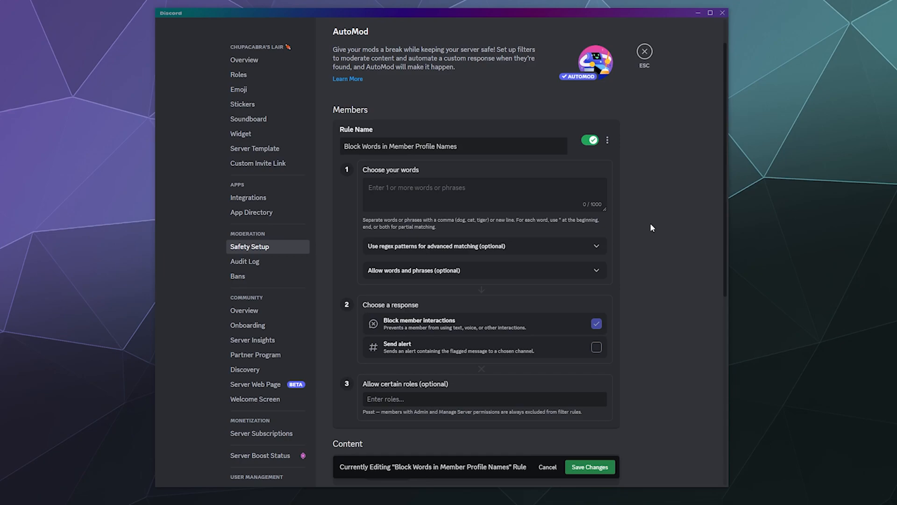
- Examine the rule's fields for blocked words, regex patterns, and allowed words and phrases
{"action": "left_click", "coordinate": [534, 187]}
{"action": "left_click", "coordinate": [499, 246]}
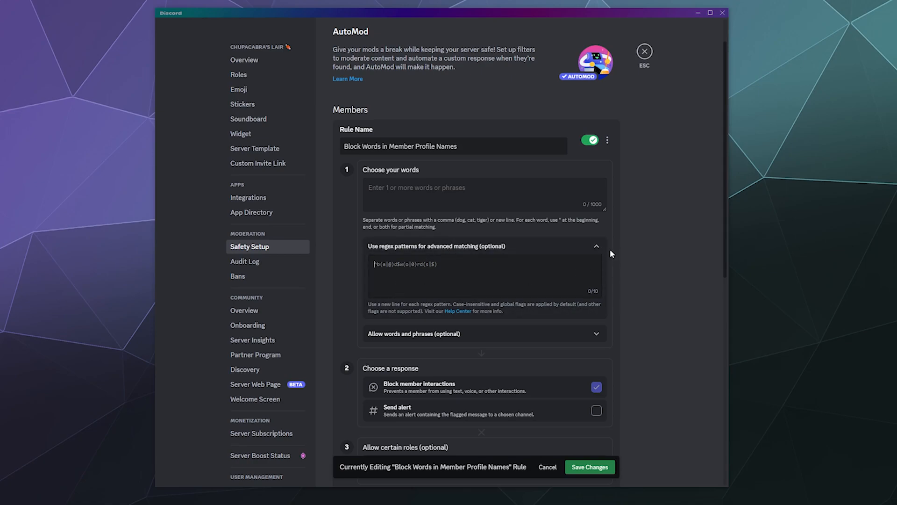
{"action": "left_click", "coordinate": [596, 247]}
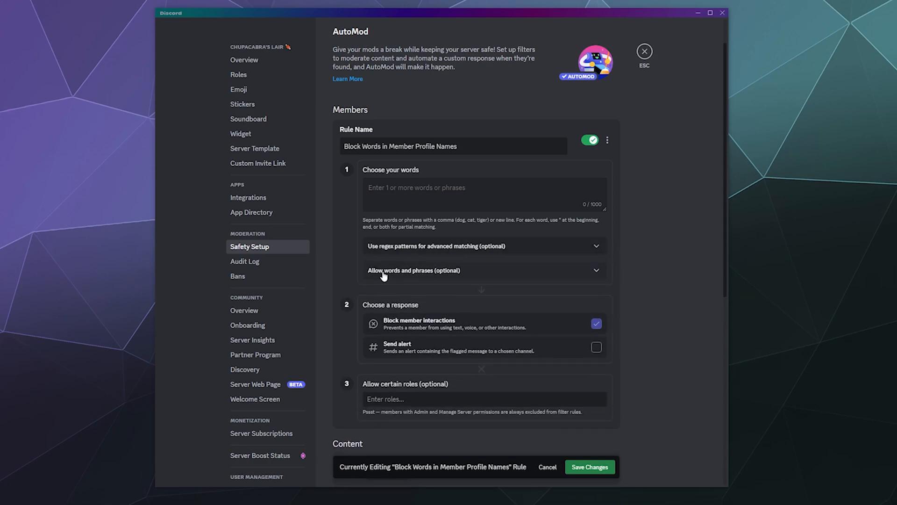
{"action": "left_click", "coordinate": [382, 271]}
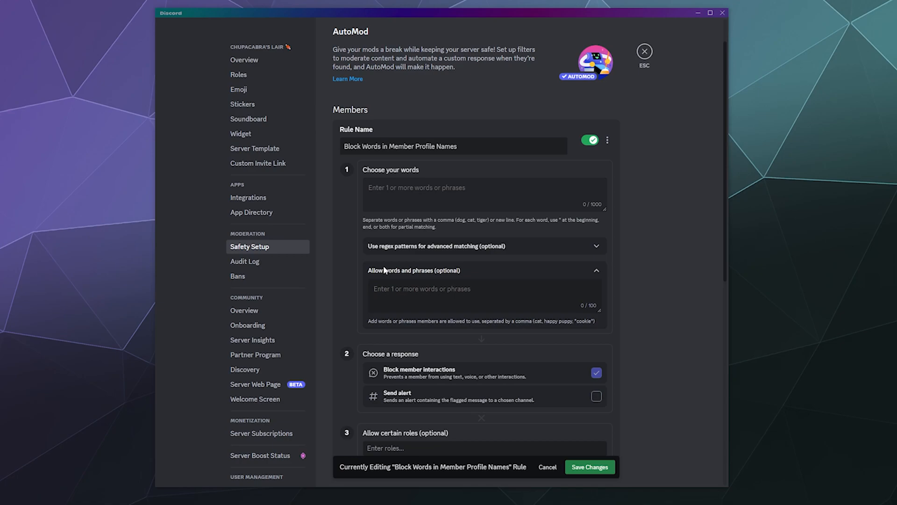
{"action": "left_click", "coordinate": [414, 282]}
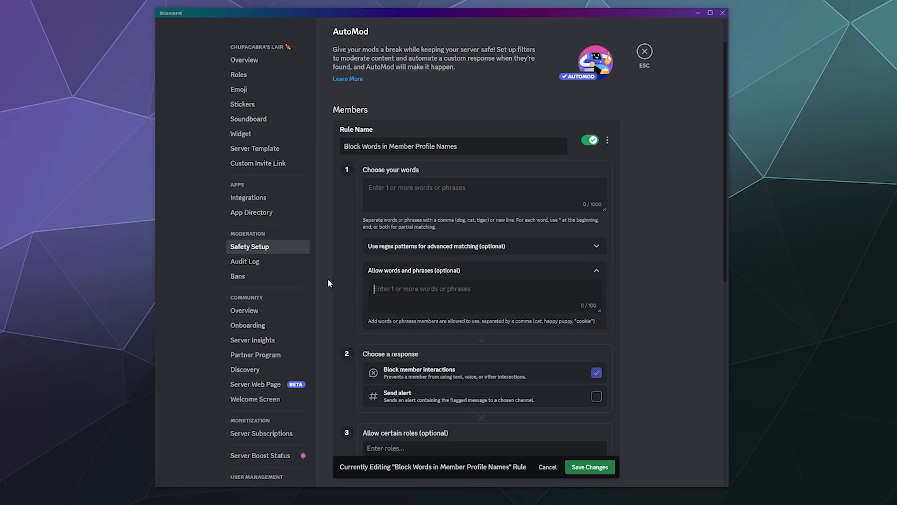
{"action": "left_click", "coordinate": [417, 271]}
- Add a Send alert response to the rule, posting alerts to the #discord-system-security-alerts channel
{"action": "scroll", "coordinate": [402, 252], "scroll_direction": "down", "scroll_amount": 3}
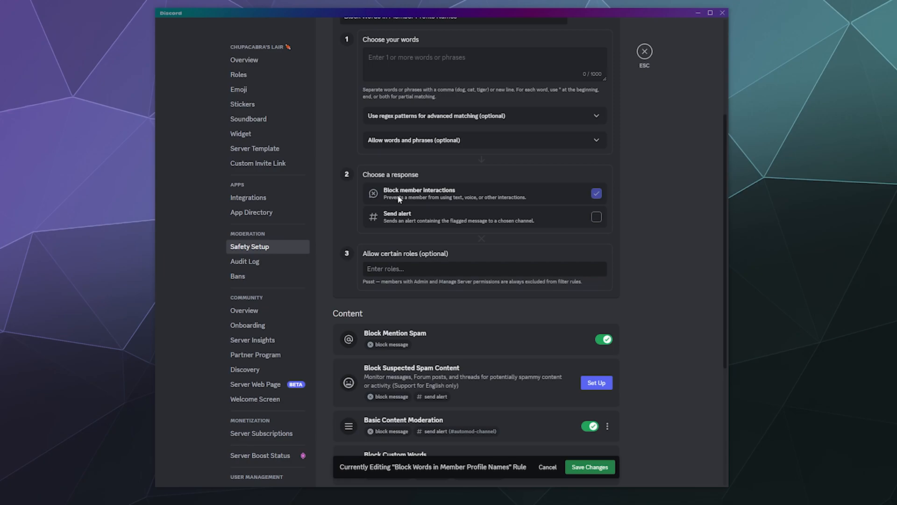
{"action": "left_click", "coordinate": [596, 218]}
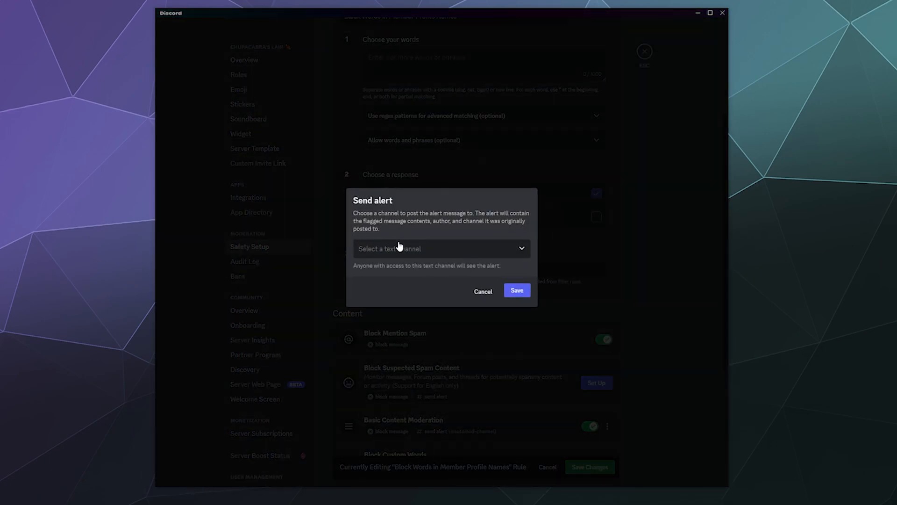
{"action": "left_click", "coordinate": [406, 249]}
{"action": "scroll", "coordinate": [409, 333], "scroll_direction": "down", "scroll_amount": 10}
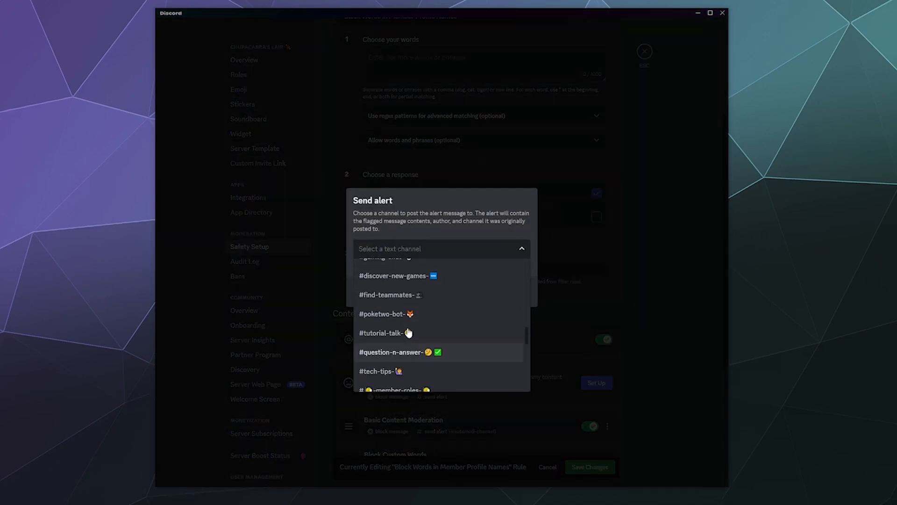
{"action": "scroll", "coordinate": [409, 333], "scroll_direction": "up", "scroll_amount": 5}
{"action": "scroll", "coordinate": [408, 333], "scroll_direction": "down", "scroll_amount": 5}
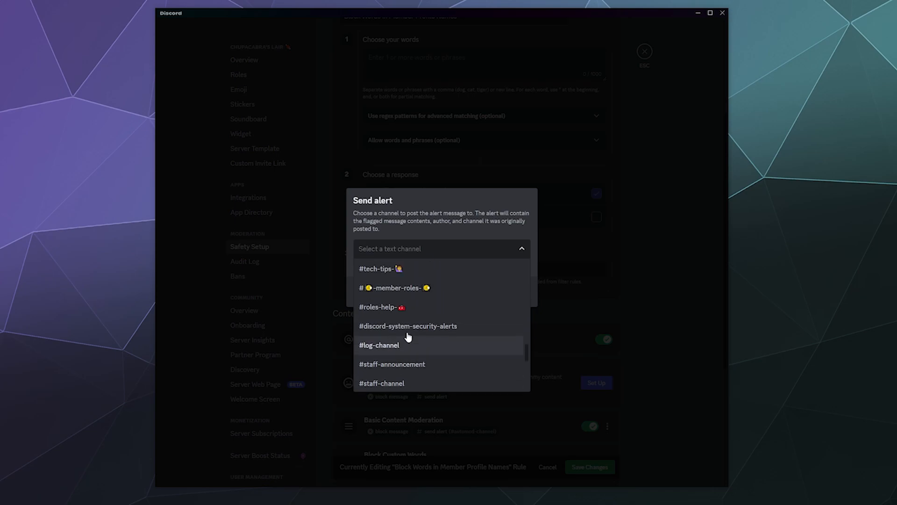
{"action": "left_click", "coordinate": [407, 327]}
{"action": "left_click", "coordinate": [526, 295]}
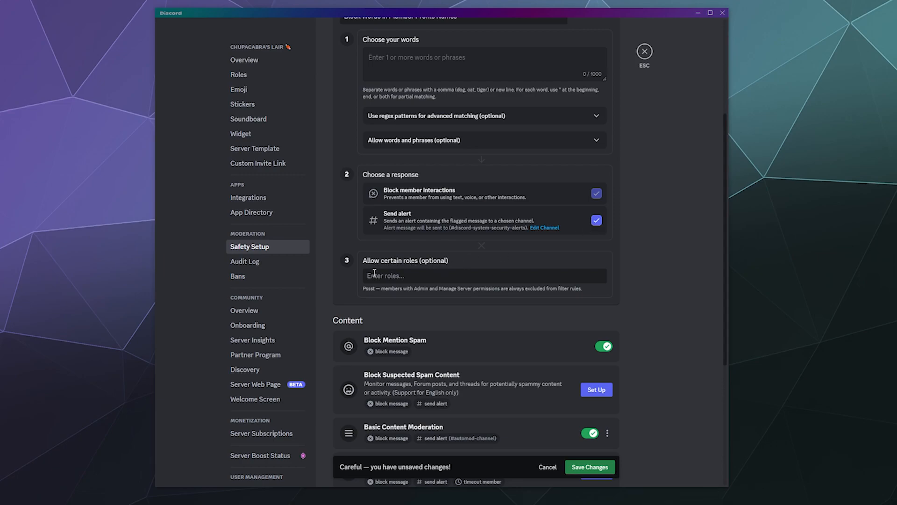
- Add the Helper, Monster Moderator and Technical support roles to the rule's allowed roles
{"action": "left_click", "coordinate": [397, 276]}
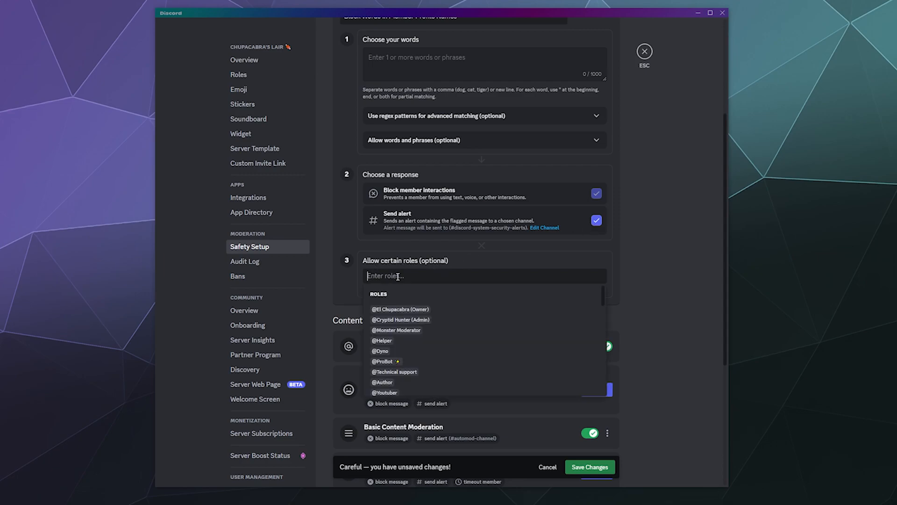
{"action": "left_click", "coordinate": [354, 279]}
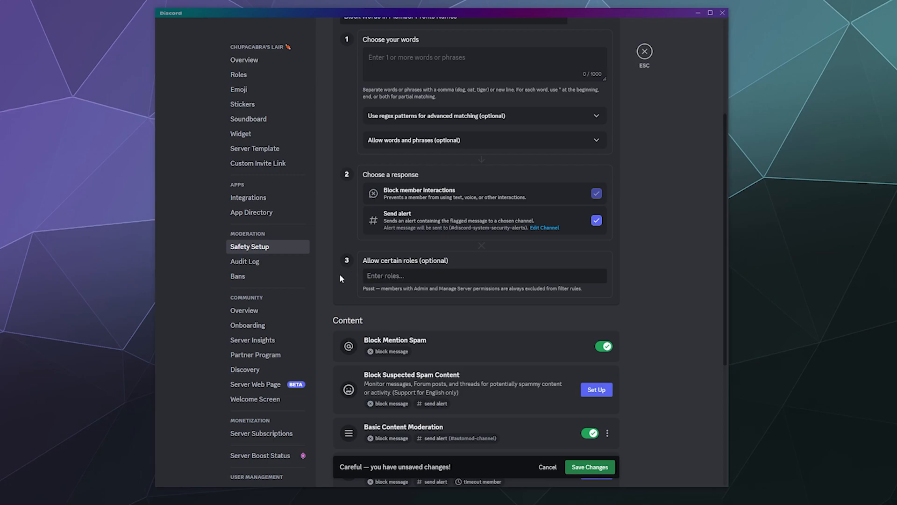
{"action": "left_click", "coordinate": [391, 275]}
{"action": "scroll", "coordinate": [394, 323], "scroll_direction": "down", "scroll_amount": 3}
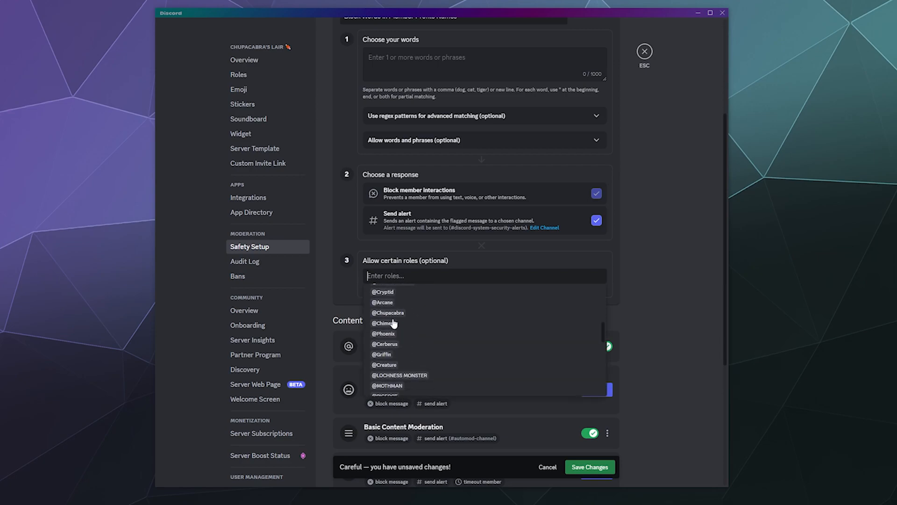
{"action": "scroll", "coordinate": [388, 355], "scroll_direction": "up", "scroll_amount": 5}
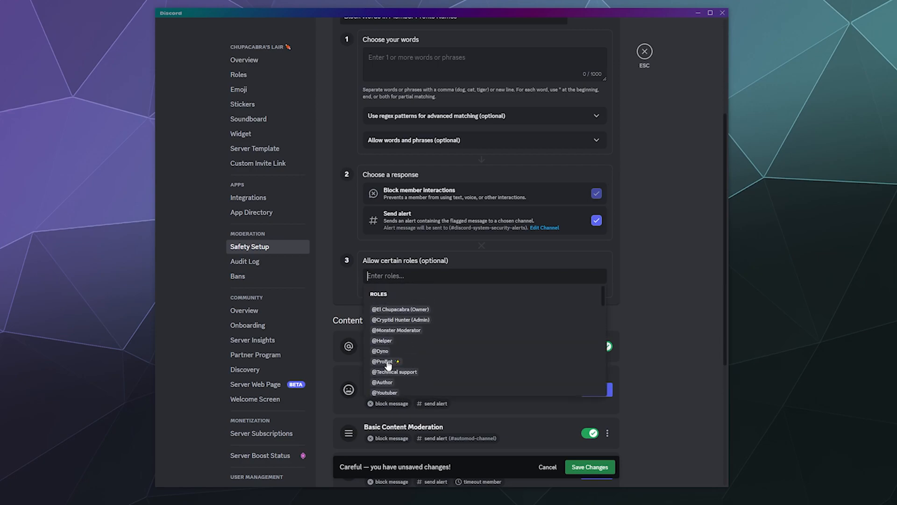
{"action": "left_click", "coordinate": [387, 341]}
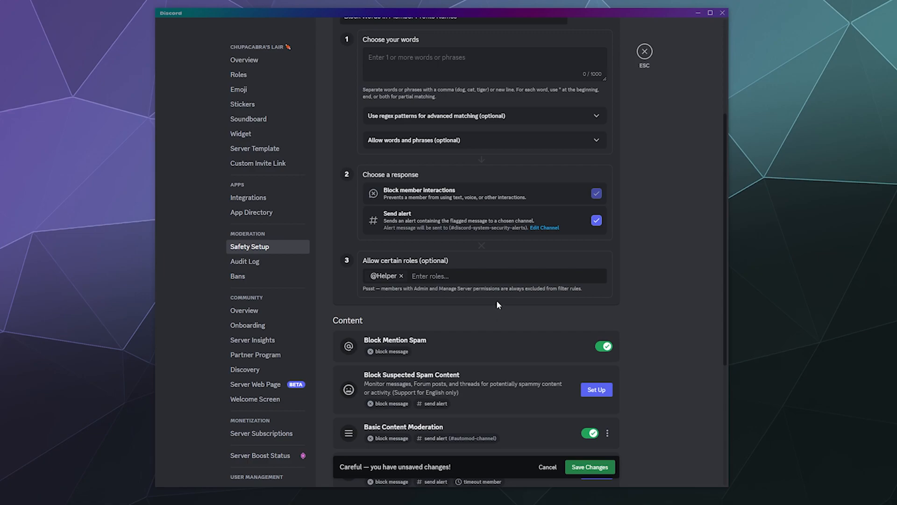
{"action": "left_click", "coordinate": [484, 280]}
{"action": "left_click", "coordinate": [412, 331]}
{"action": "left_click", "coordinate": [519, 276]}
{"action": "left_click", "coordinate": [409, 351]}
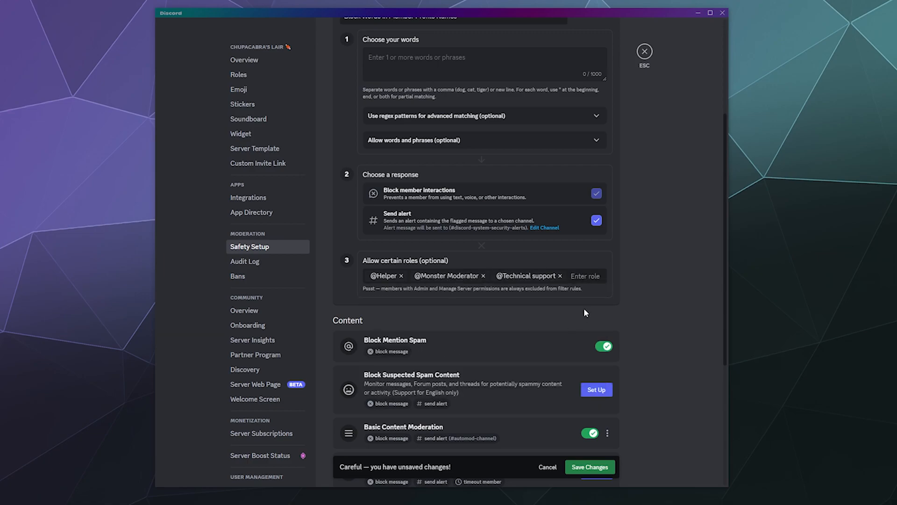
- Remove the Technical support, Monster Moderator and Helper roles from the rule's allowed roles
{"action": "left_click", "coordinate": [560, 276]}
{"action": "left_click", "coordinate": [484, 277]}
{"action": "left_click", "coordinate": [402, 276]}
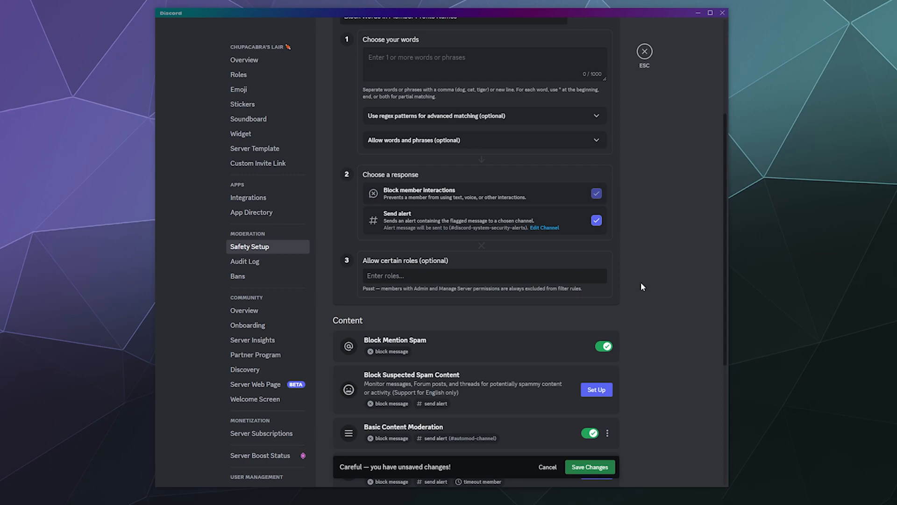
- Save the changes to the member profile name rule and leave the server settings
{"action": "scroll", "coordinate": [643, 284], "scroll_direction": "up", "scroll_amount": 4}
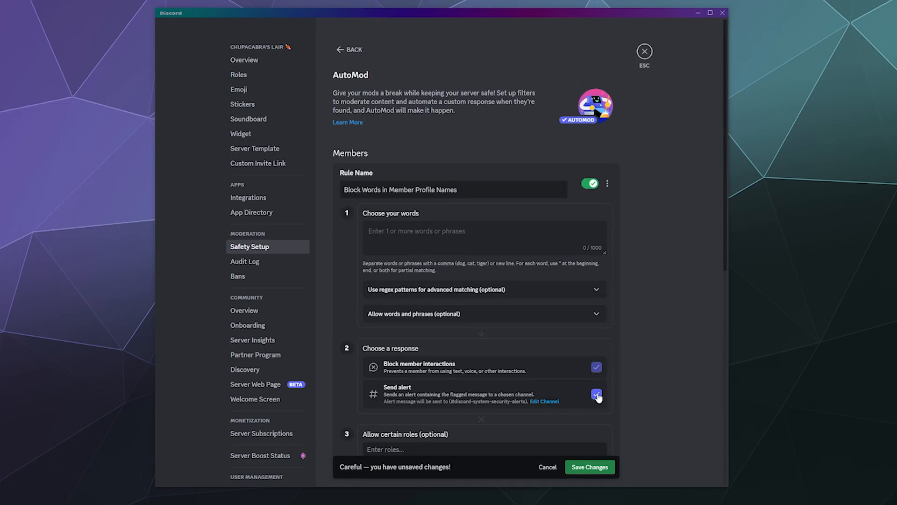
{"action": "left_click", "coordinate": [590, 467]}
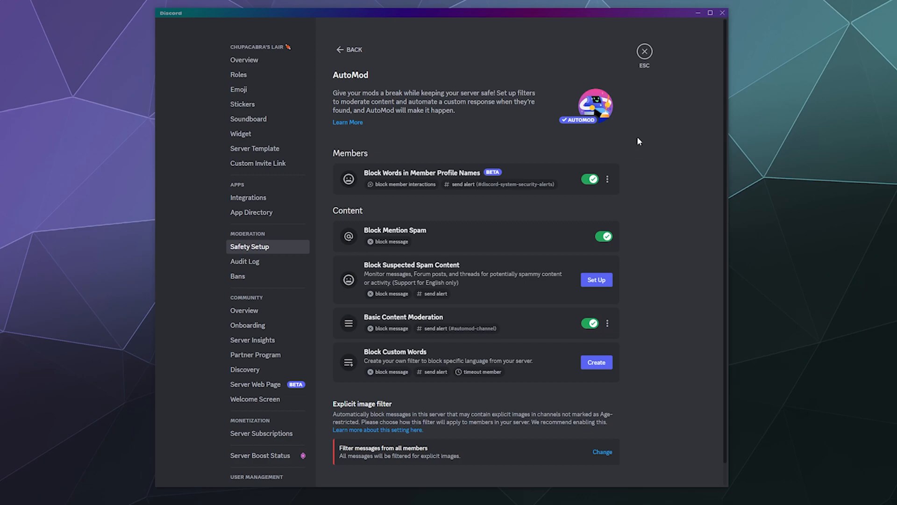
{"action": "left_click", "coordinate": [644, 54]}
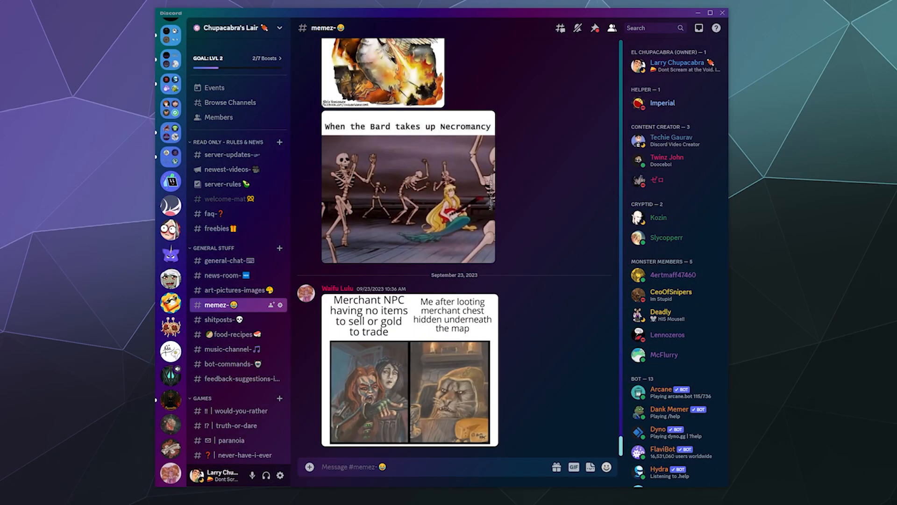